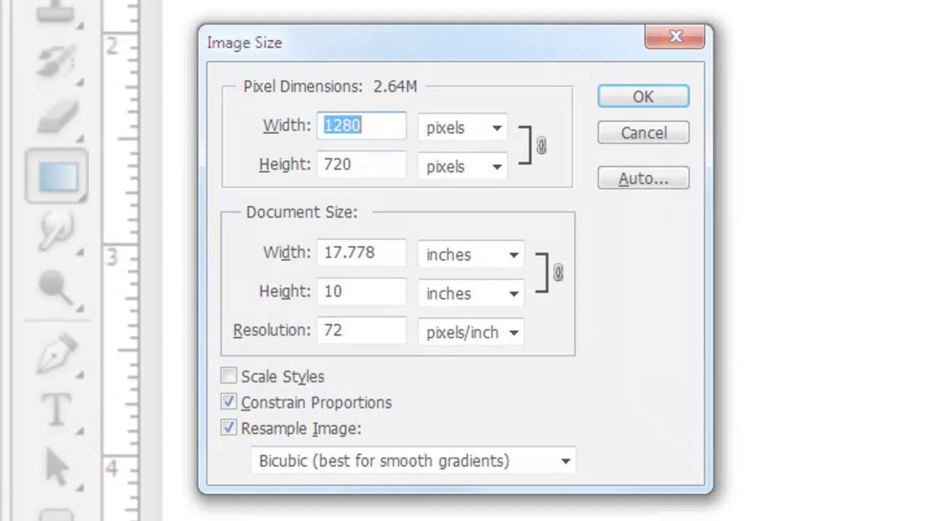
Step: Switch to the Gradient tool and choose the Diamond gradient style
{"action": "left_click", "coordinate": [72, 189]}
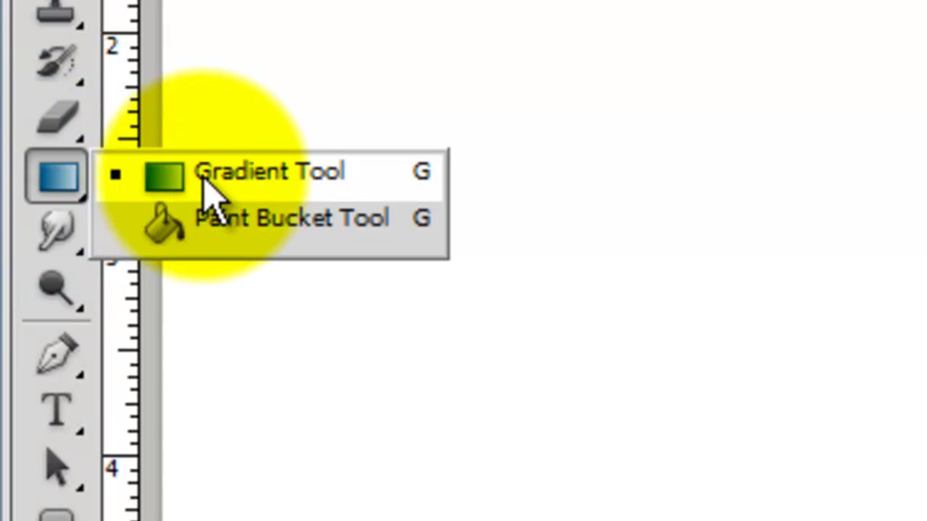
{"action": "left_click", "coordinate": [212, 175]}
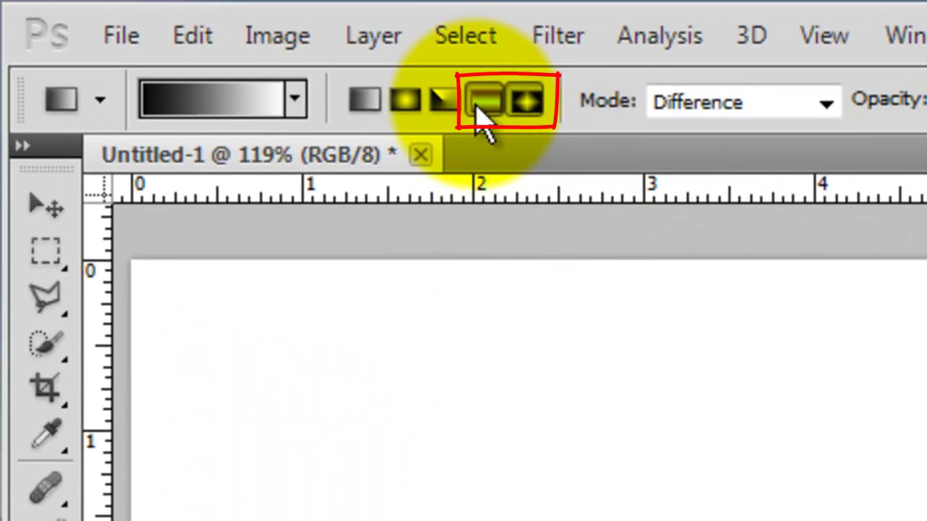
{"action": "left_click", "coordinate": [490, 103]}
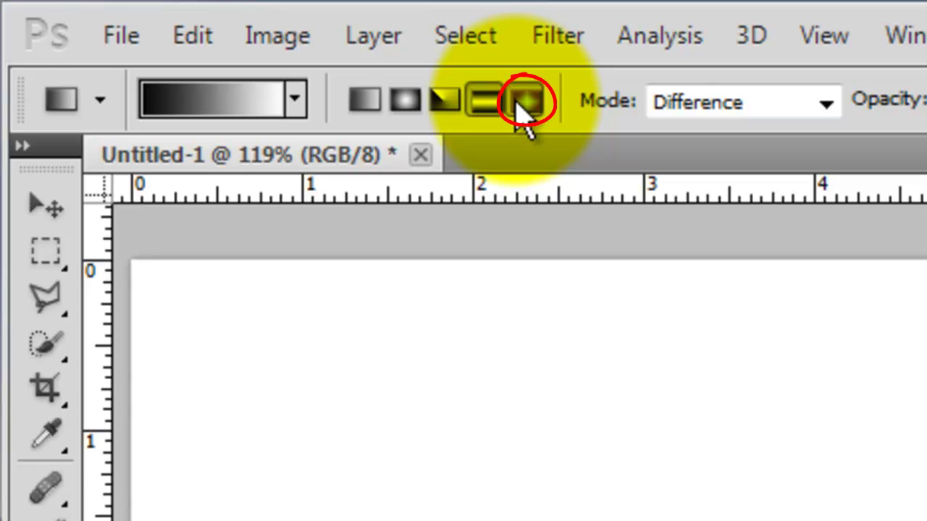
{"action": "left_click", "coordinate": [523, 103]}
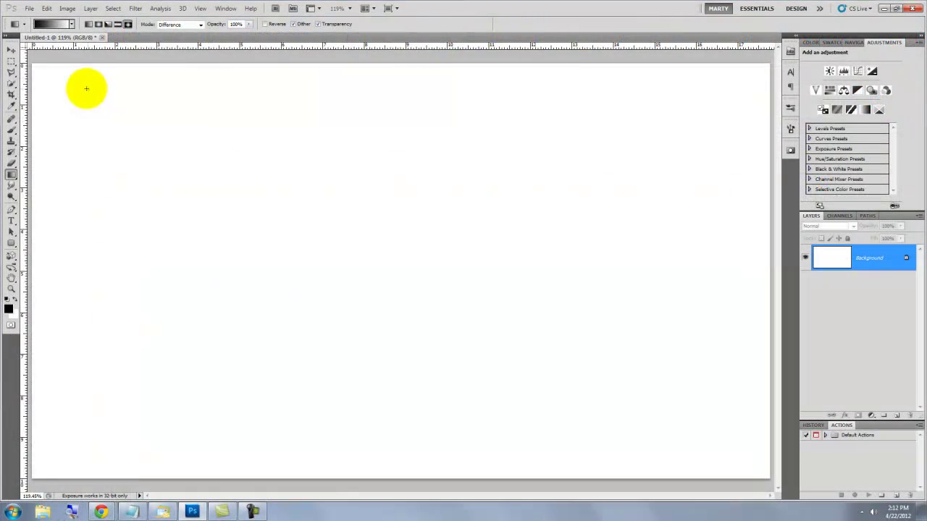
Step: Drag four overlapping black-to-white diamond gradients across the canvas in Difference mode
{"action": "left_click_drag", "start_coordinate": [84, 87], "coordinate": [601, 418]}
{"action": "left_click_drag", "start_coordinate": [790, 129], "coordinate": [230, 479]}
{"action": "left_click_drag", "start_coordinate": [158, 480], "coordinate": [68, 183]}
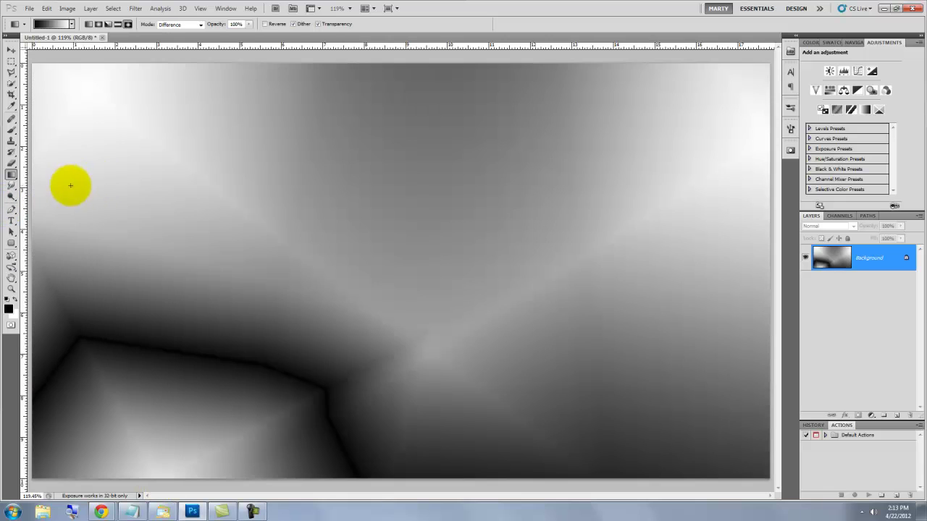
{"action": "left_click_drag", "start_coordinate": [199, 56], "coordinate": [802, 387]}
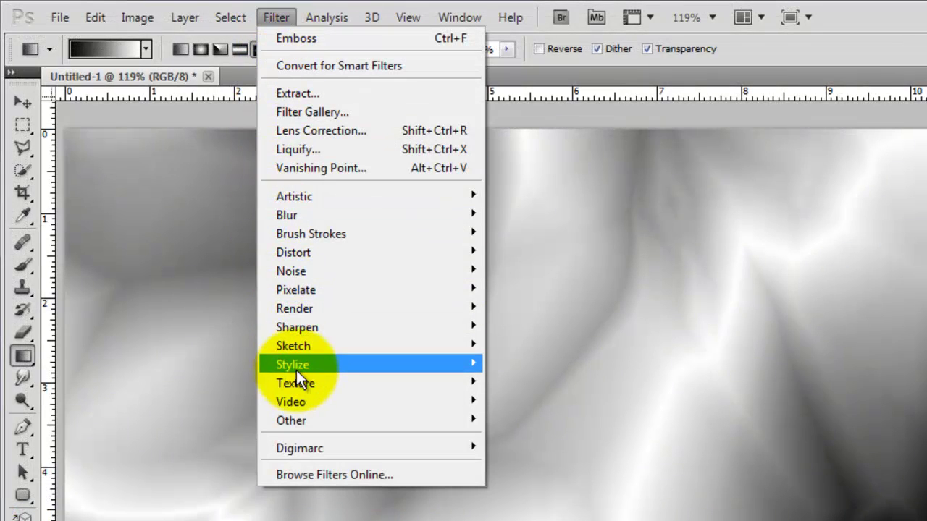
Step: Apply Emboss to the pattern with Angle 135, Height 3 and Amount 200%
{"action": "mouse_move", "coordinate": [275, 366]}
{"action": "left_click", "coordinate": [200, 382]}
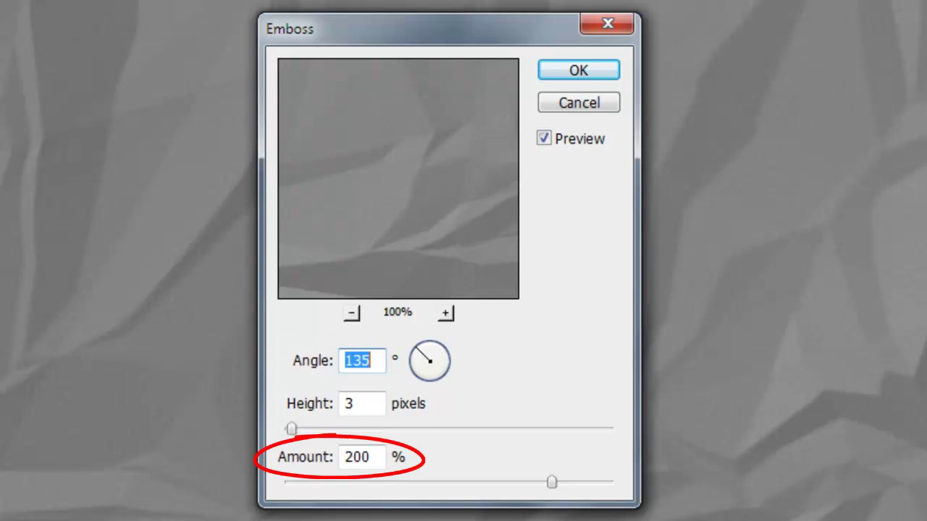
{"action": "left_click", "coordinate": [588, 73]}
Step: Brighten the texture with Levels input values 0, 0.91 and 152
{"action": "key", "text": "ctrl+l"}
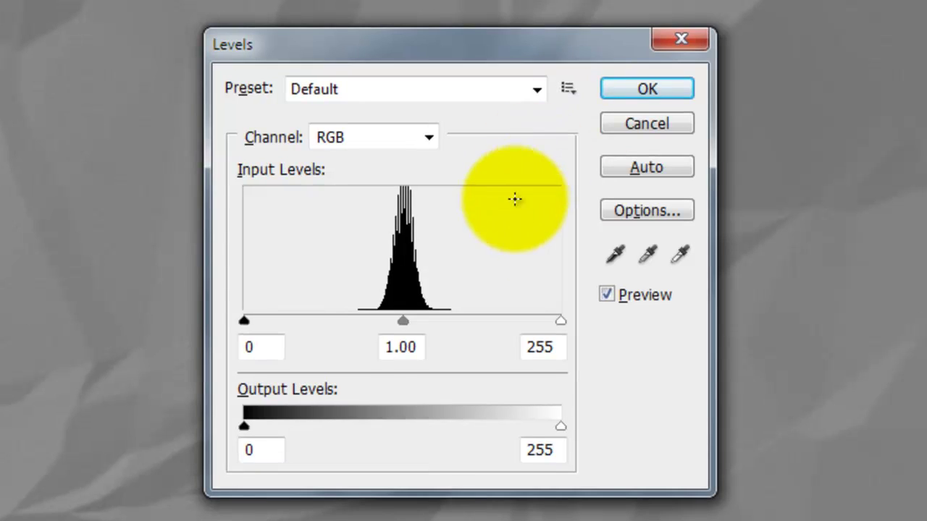
{"action": "left_click_drag", "start_coordinate": [561, 321], "coordinate": [433, 321]}
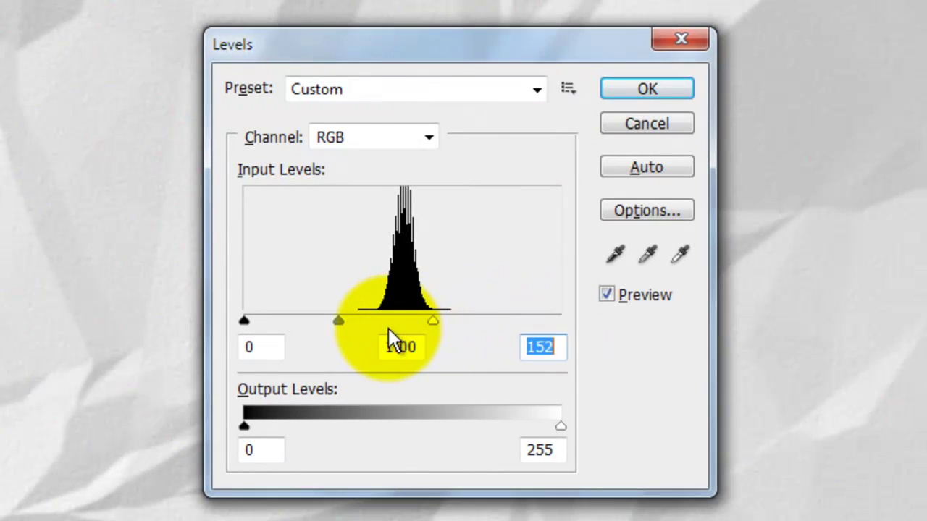
{"action": "left_click_drag", "start_coordinate": [339, 320], "coordinate": [346, 320]}
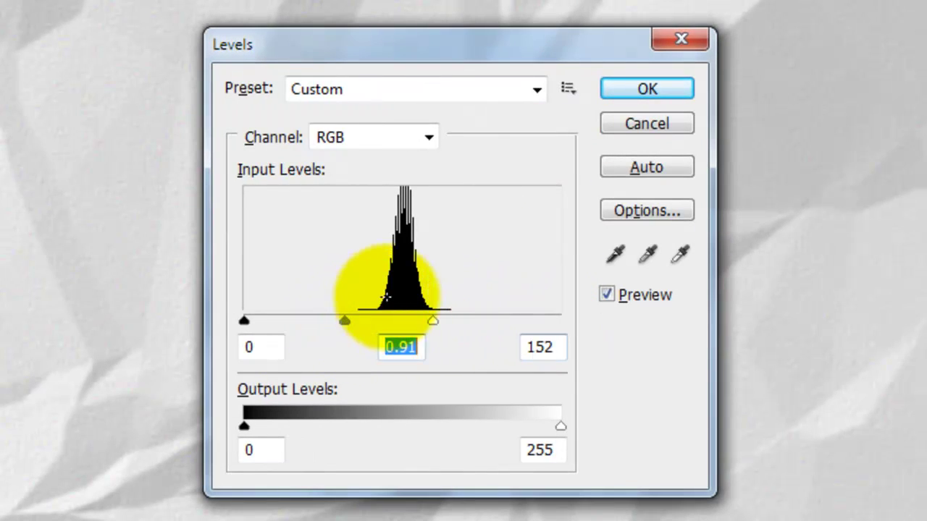
{"action": "left_click", "coordinate": [646, 90]}
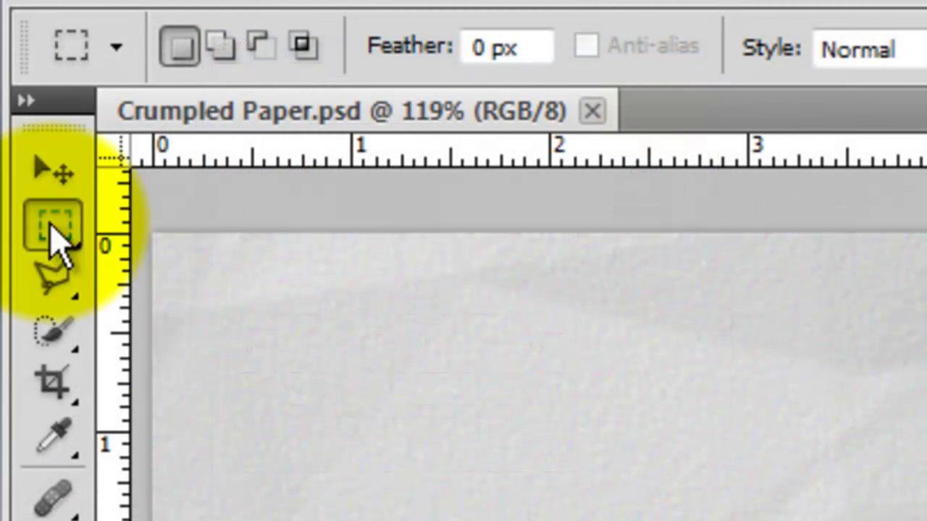
Step: Copy an inset rectangular selection of the paper texture to a new Layer 1
{"action": "left_click", "coordinate": [53, 226]}
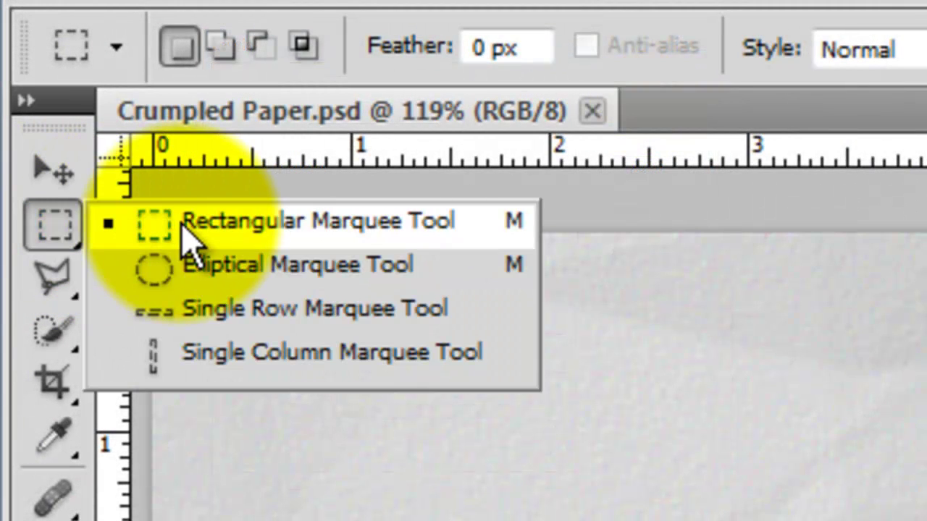
{"action": "left_click", "coordinate": [184, 225]}
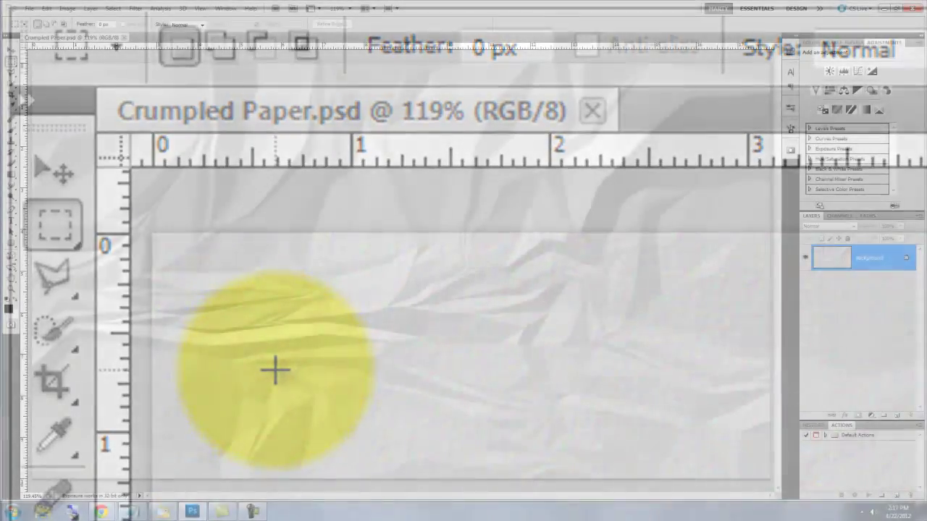
{"action": "left_click_drag", "start_coordinate": [58, 91], "coordinate": [727, 457]}
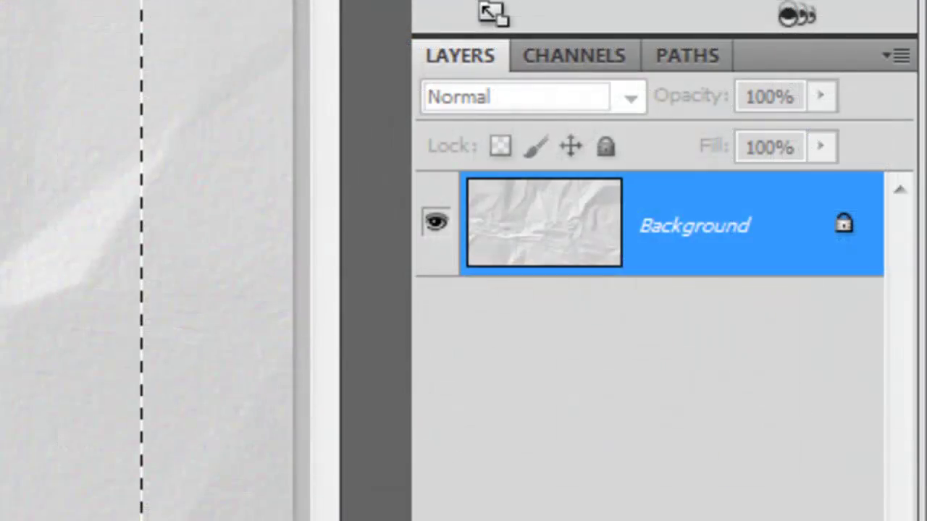
{"action": "key", "text": "ctrl+j"}
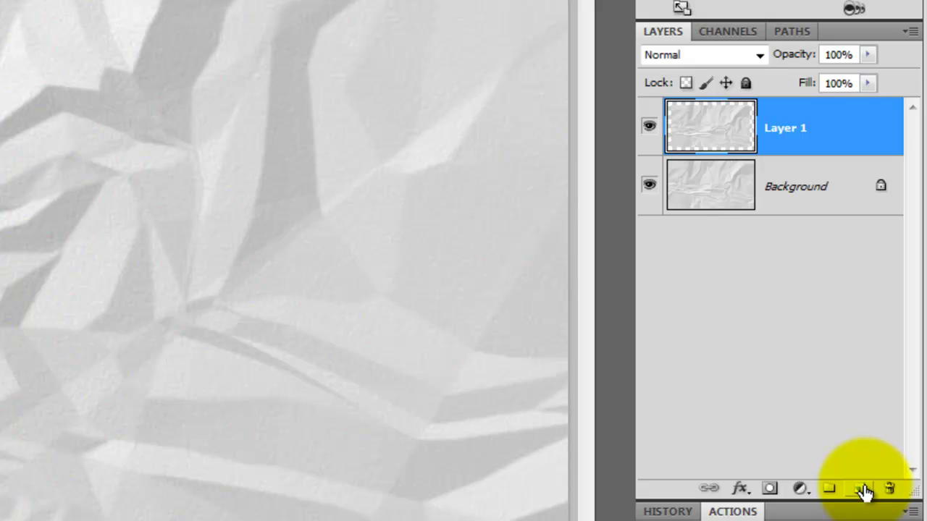
Step: Add a black-filled Layer 2 beneath Layer 1, then reselect Layer 1
{"action": "left_click", "coordinate": [861, 489], "text": "ctrl"}
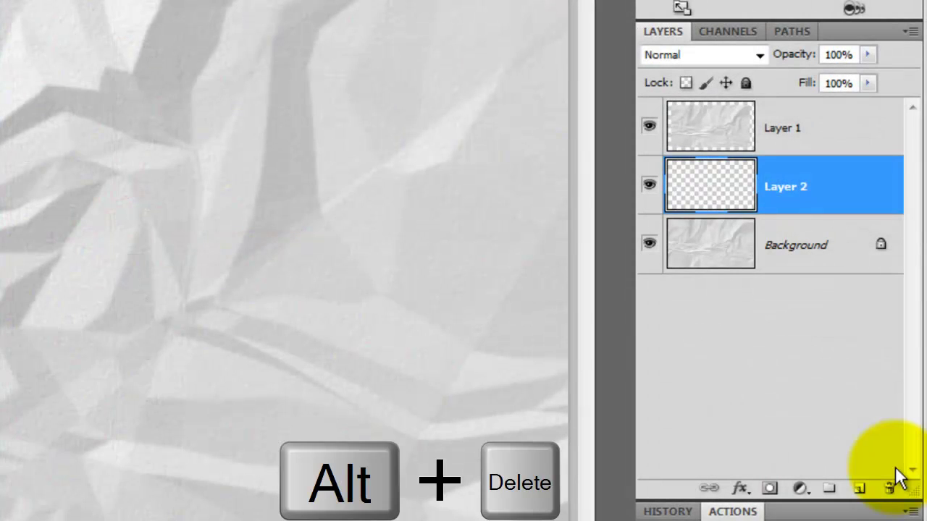
{"action": "key", "text": "alt+Delete"}
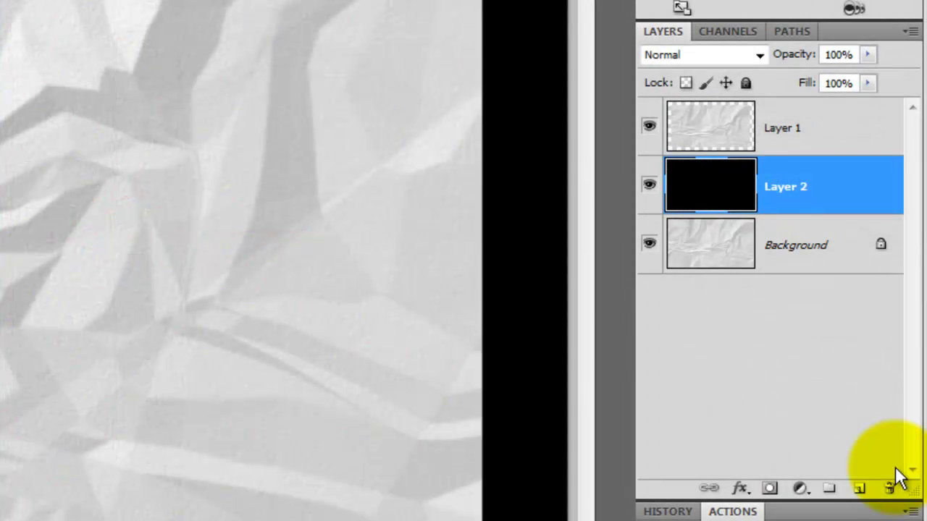
{"action": "left_click", "coordinate": [709, 137]}
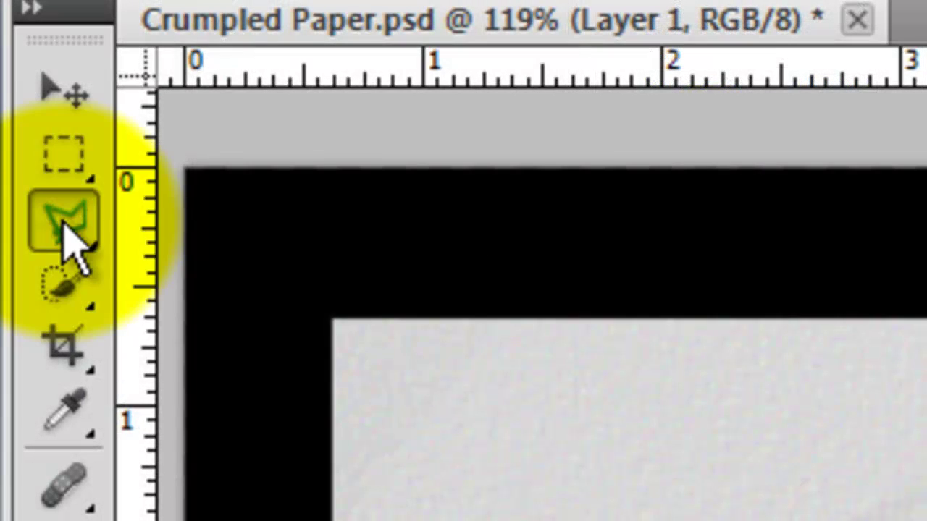
Step: Start a jagged Polygonal Lasso outline at the paper sheet's corner
{"action": "left_click", "coordinate": [64, 224]}
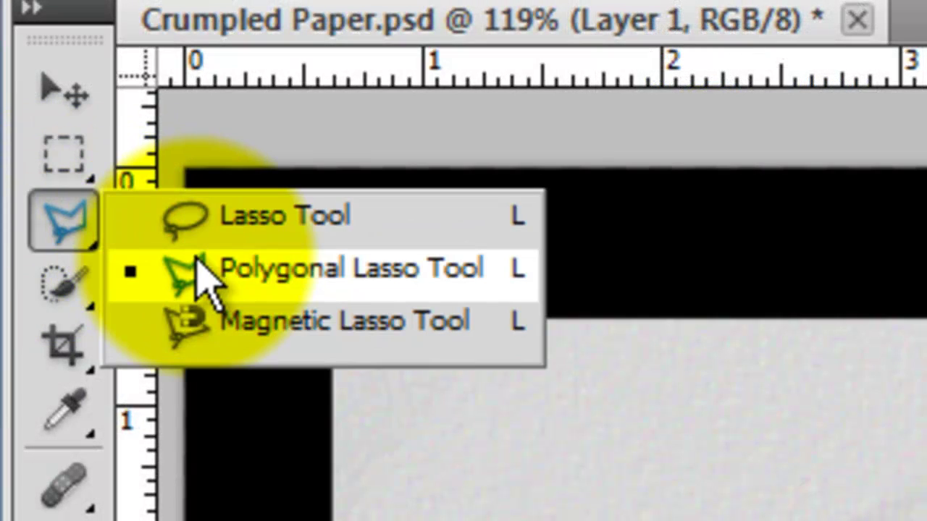
{"action": "left_click", "coordinate": [210, 274]}
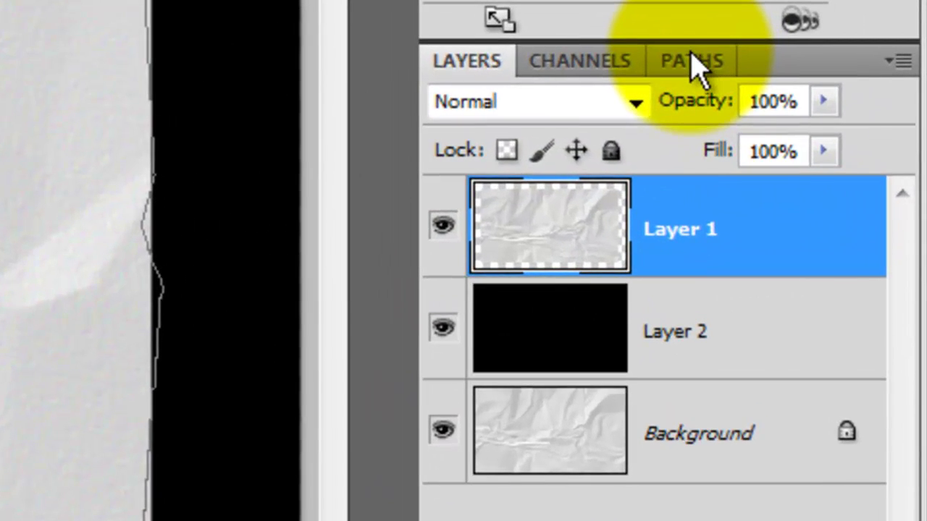
Step: Turn the Work Path into a selection and copy the paper area to a new layer
{"action": "left_click", "coordinate": [867, 216]}
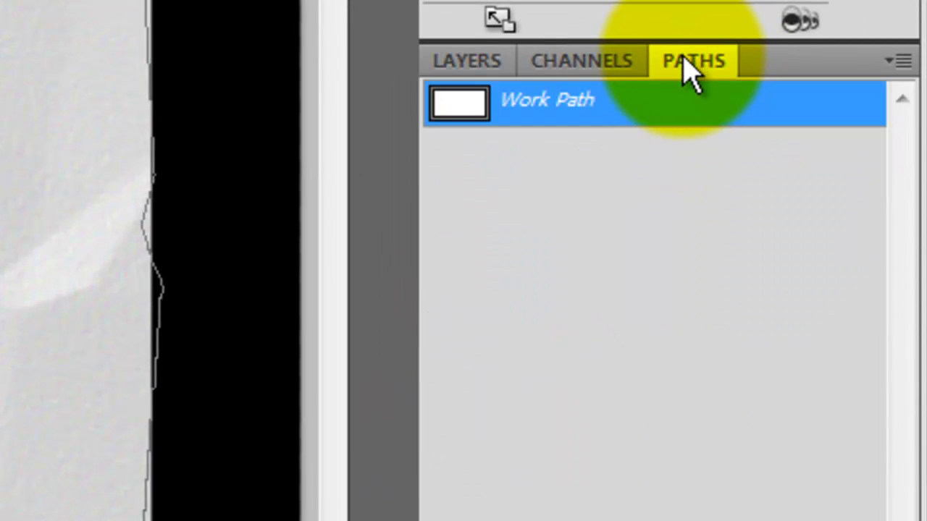
{"action": "left_click", "coordinate": [898, 64]}
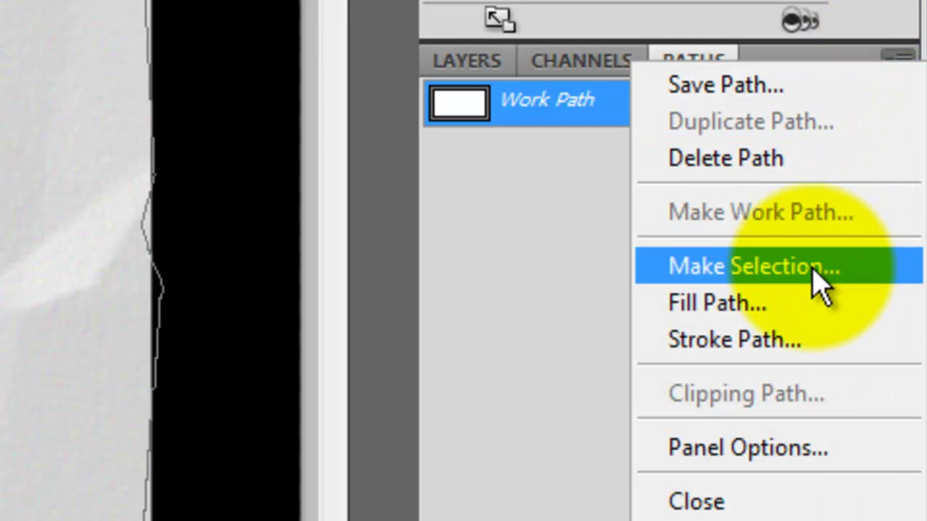
{"action": "left_click", "coordinate": [813, 269]}
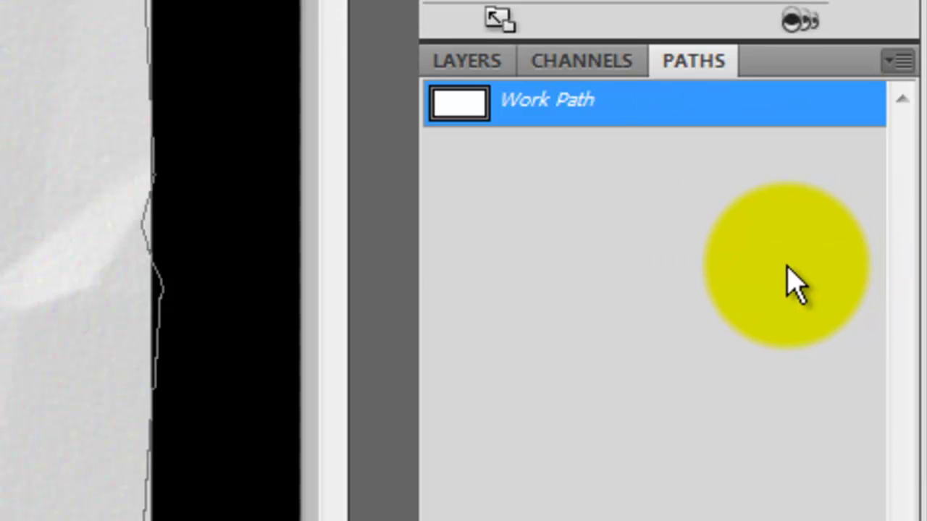
{"action": "left_click", "coordinate": [467, 63]}
{"action": "key", "text": "ctrl+j"}
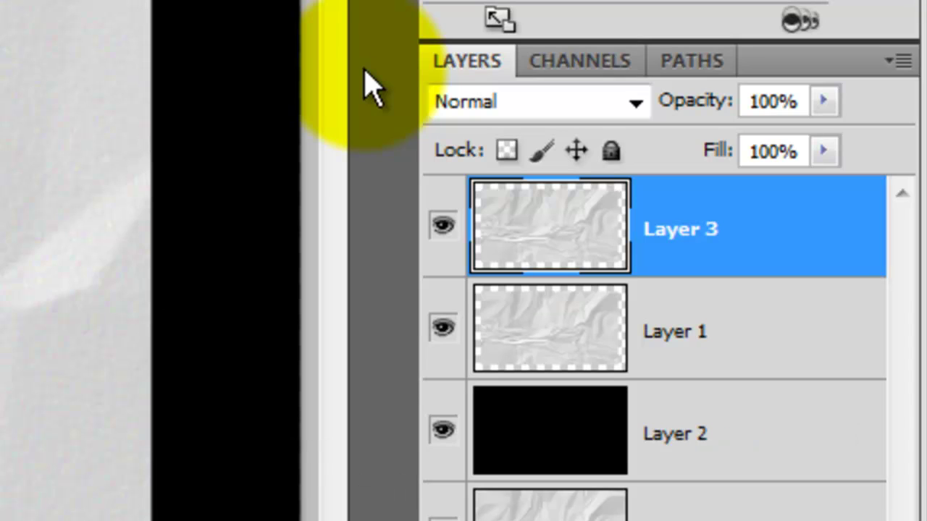
Step: Hide Layer 1 and rename the new top layer to 'CRUMPLED PAPER'
{"action": "left_click", "coordinate": [441, 330]}
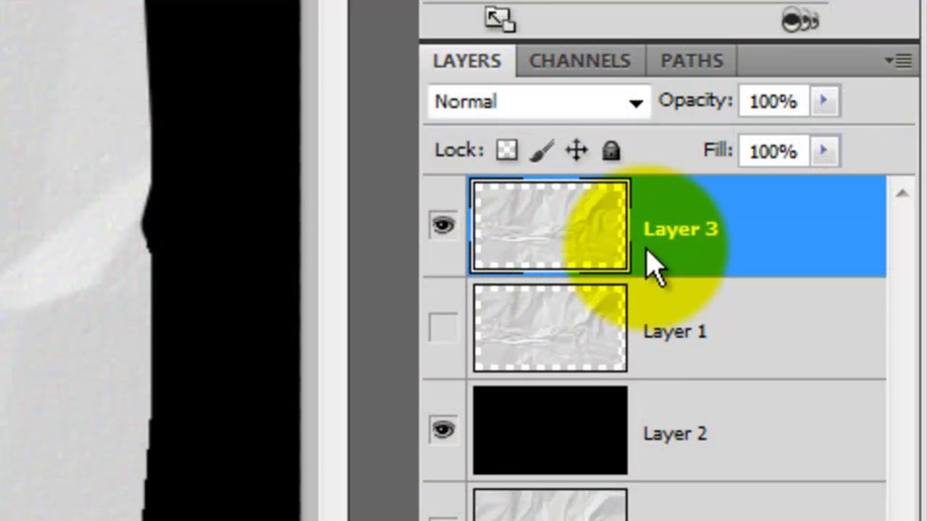
{"action": "double_click", "coordinate": [673, 230]}
{"action": "type", "text": "CRUMPLED PAPER"}
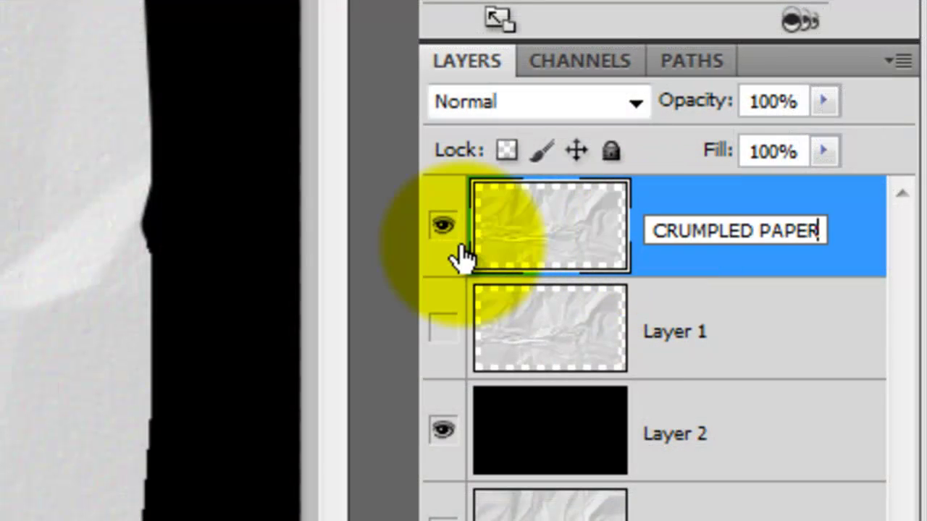
{"action": "key", "text": "Return"}
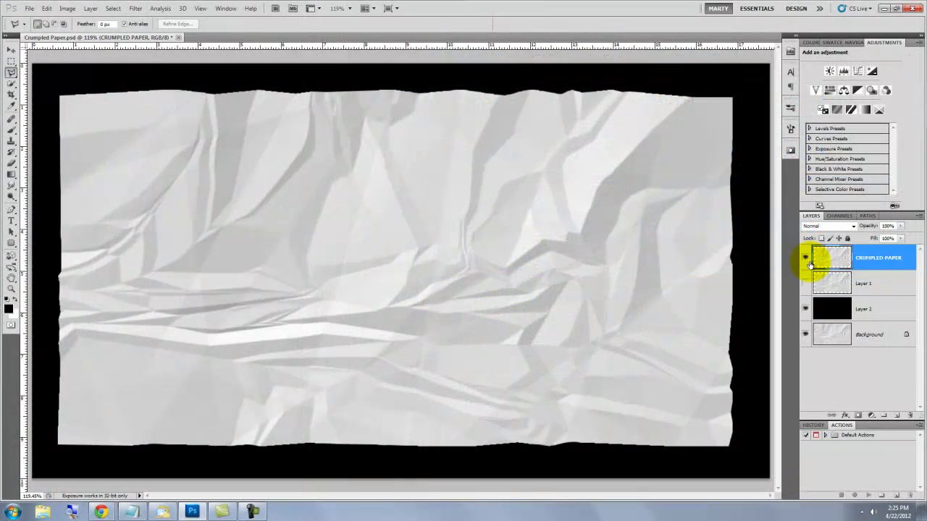
Step: Apply a perspective transform that narrows the paper's top edge
{"action": "key", "text": "ctrl+t"}
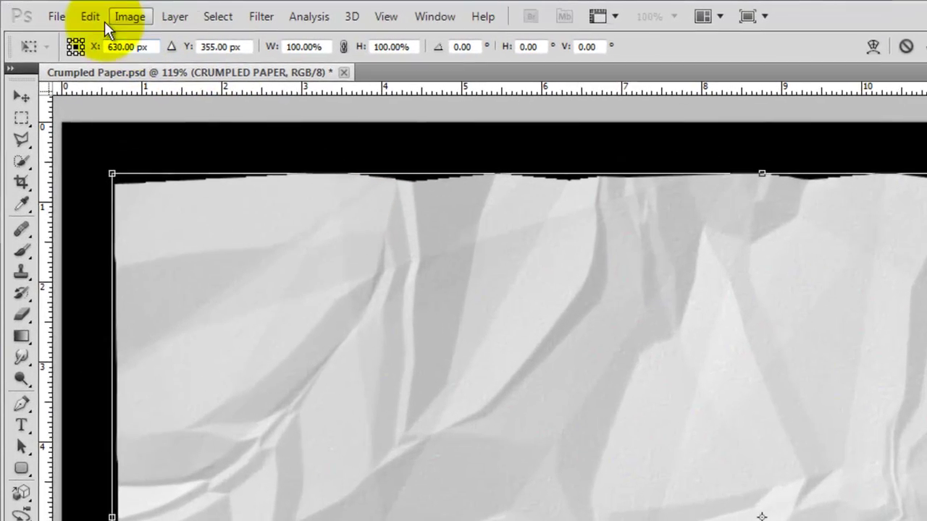
{"action": "left_click", "coordinate": [46, 9]}
{"action": "mouse_move", "coordinate": [126, 381]}
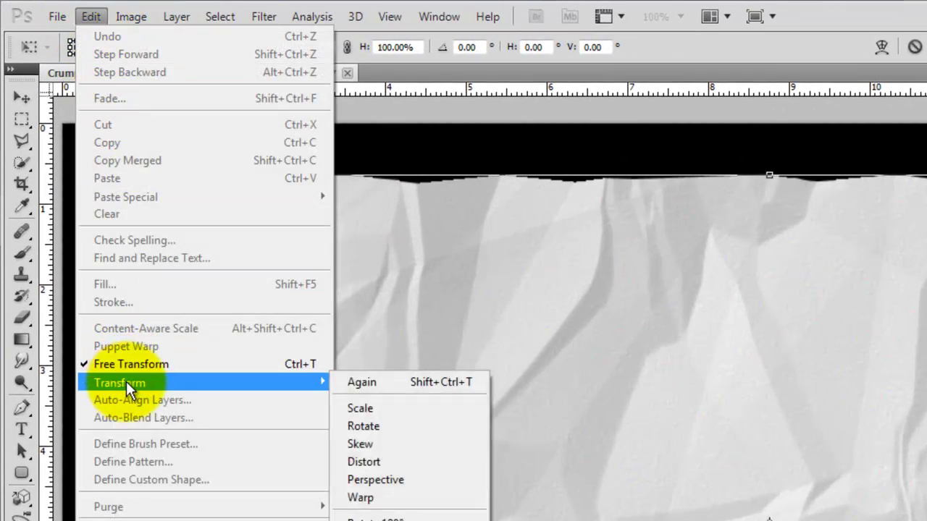
{"action": "left_click", "coordinate": [371, 480]}
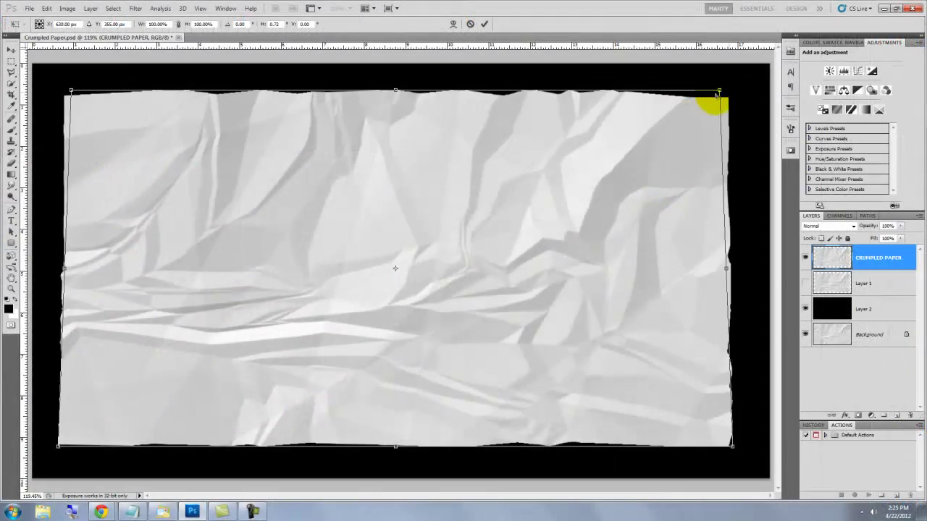
{"action": "left_click_drag", "start_coordinate": [680, 150], "coordinate": [538, 182]}
{"action": "left_click_drag", "start_coordinate": [679, 105], "coordinate": [609, 127]}
{"action": "key", "text": "Return"}
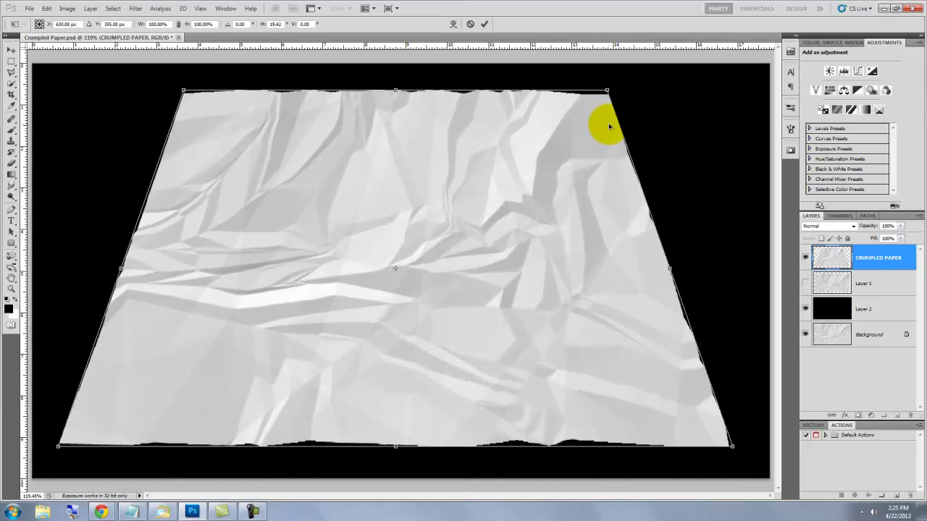
{"action": "key", "text": "Return"}
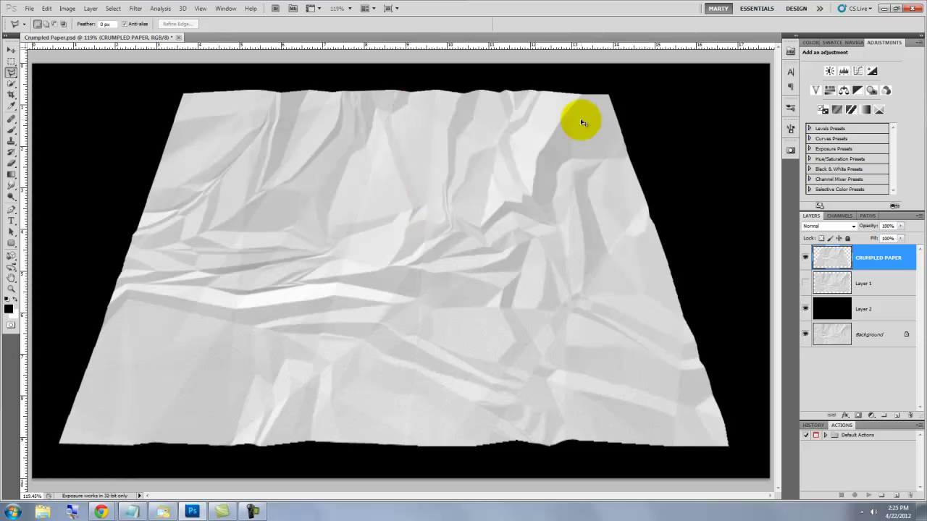
Step: Squash the paper to about 79% height and move it up the canvas
{"action": "key", "text": "ctrl+t"}
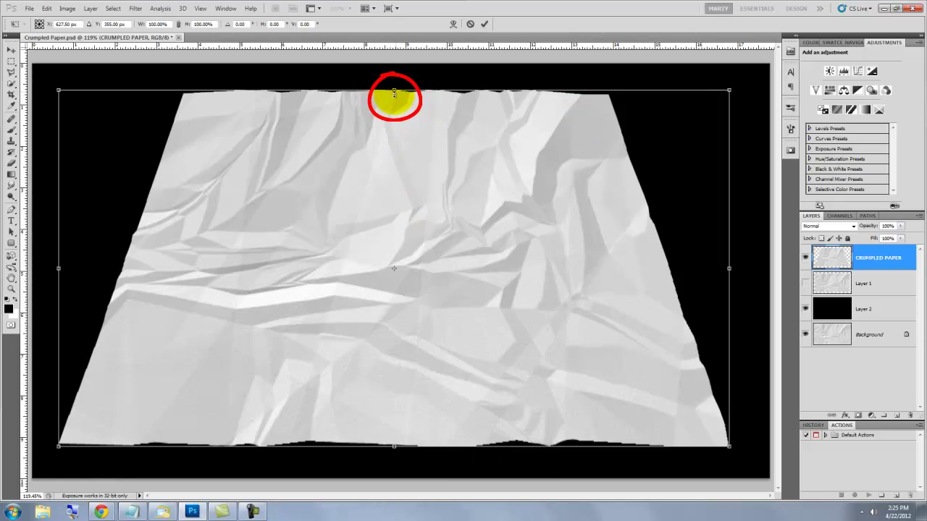
{"action": "left_click_drag", "start_coordinate": [393, 93], "coordinate": [383, 166]}
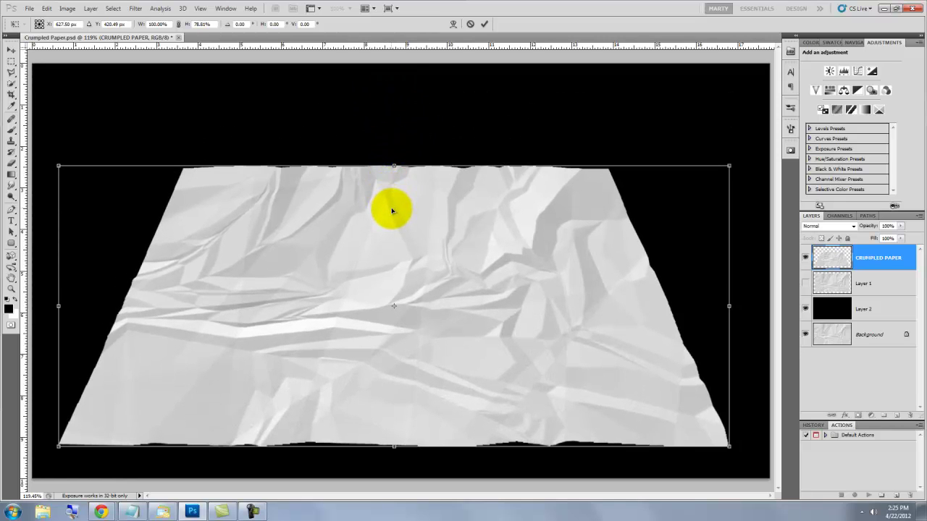
{"action": "left_click_drag", "start_coordinate": [392, 211], "coordinate": [393, 170]}
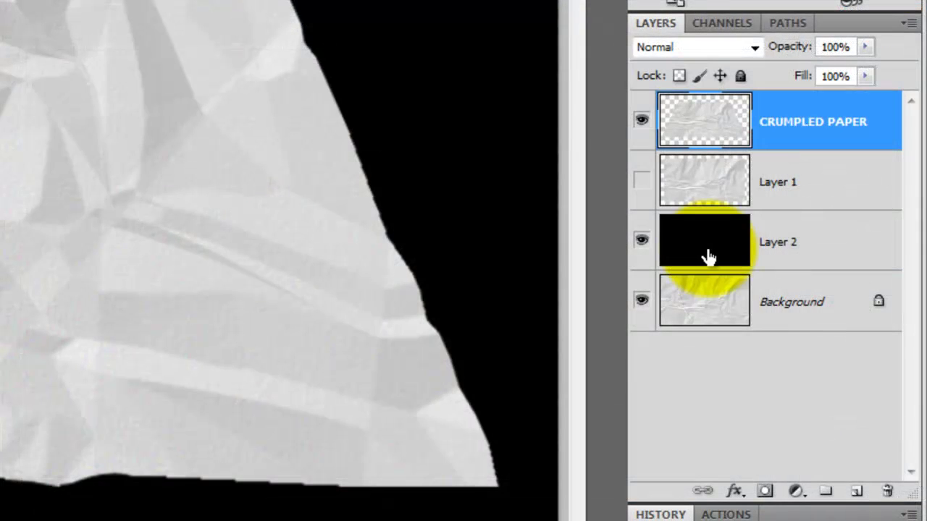
Step: Fill Layer 2 with a top-to-bottom black-to-white linear gradient in Normal mode
{"action": "left_click", "coordinate": [708, 258]}
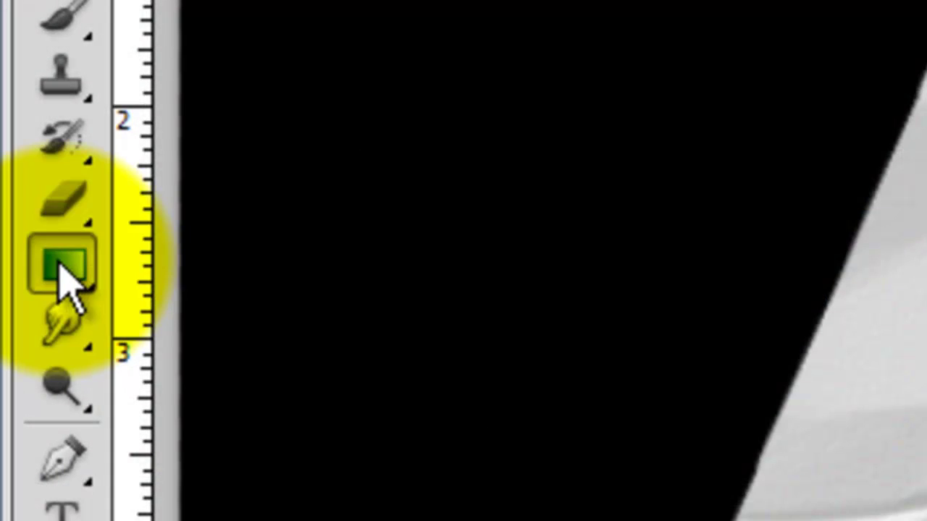
{"action": "left_click", "coordinate": [60, 264]}
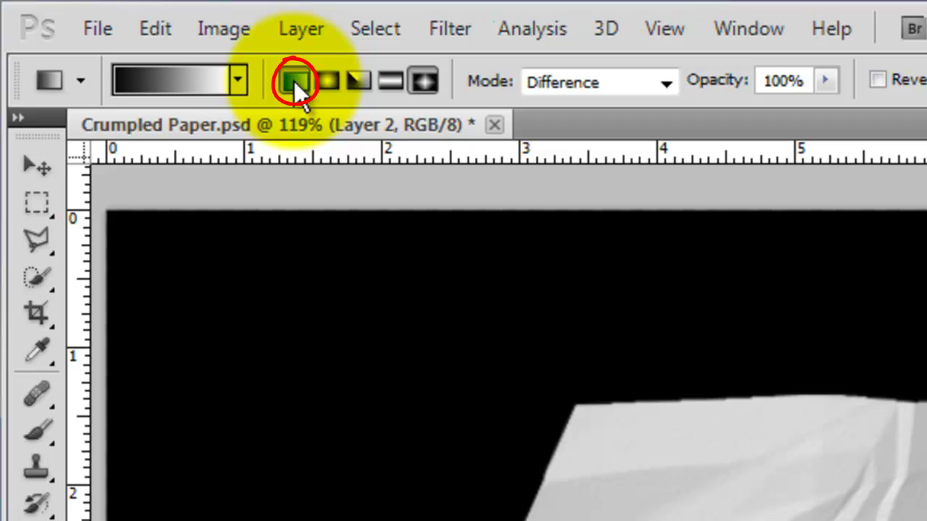
{"action": "left_click", "coordinate": [667, 84]}
{"action": "left_click", "coordinate": [621, 113]}
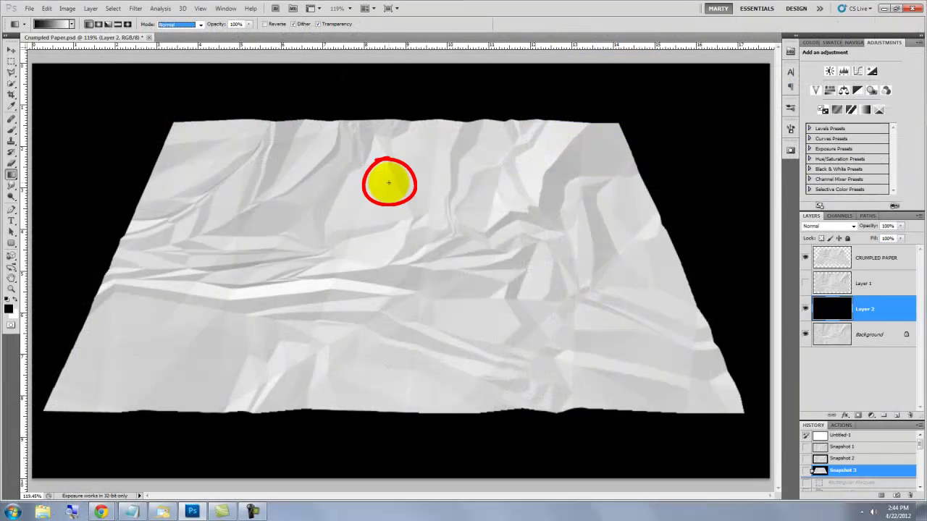
{"action": "left_click_drag", "start_coordinate": [388, 182], "coordinate": [382, 480]}
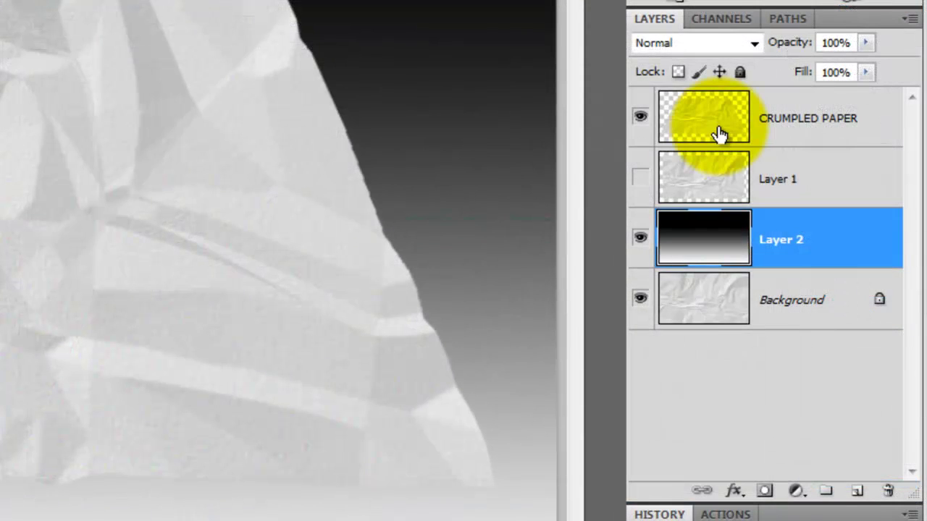
Step: Add a new layer beneath the paper and name it SHADOW
{"action": "left_click_drag", "start_coordinate": [719, 134], "coordinate": [863, 495]}
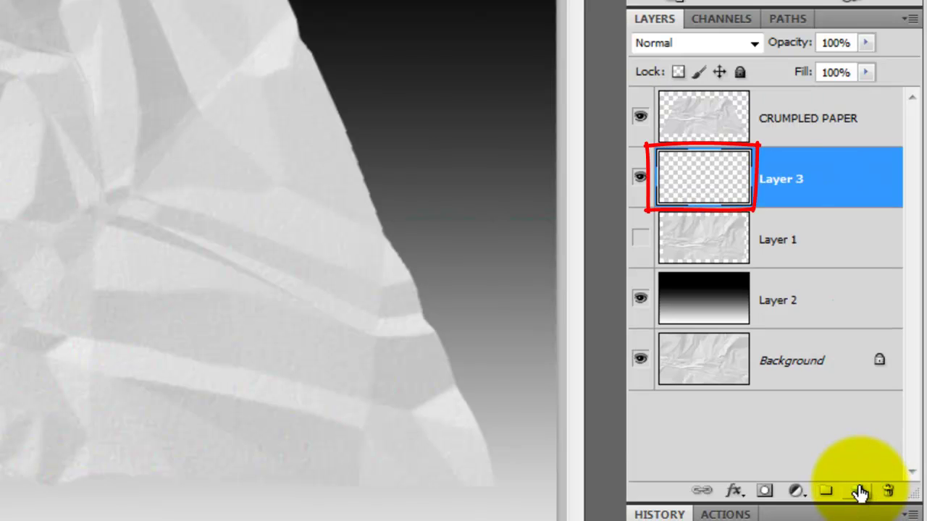
{"action": "double_click", "coordinate": [782, 179]}
{"action": "type", "text": "SHA"}
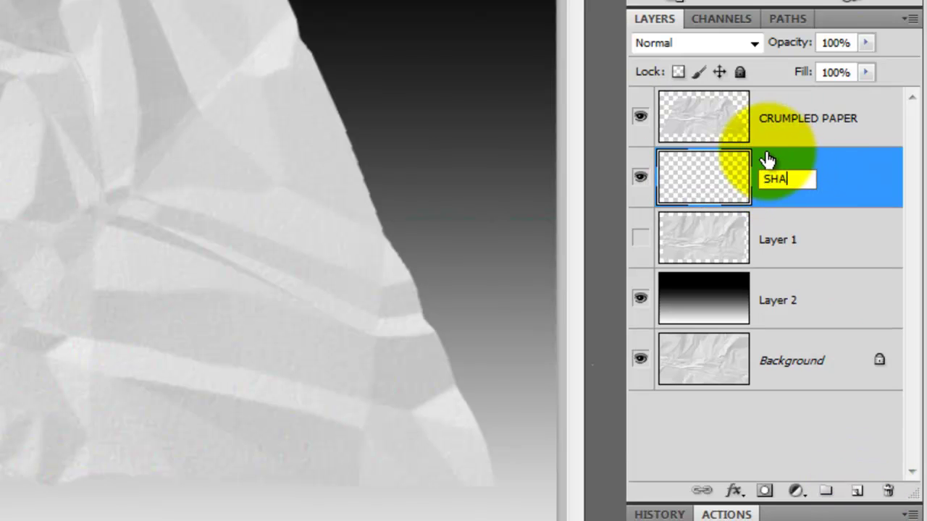
{"action": "type", "text": "DOW"}
{"action": "key", "text": "Return"}
Step: Select the Brush tool with the soft 21 px tip at 45% opacity
{"action": "left_click", "coordinate": [54, 264]}
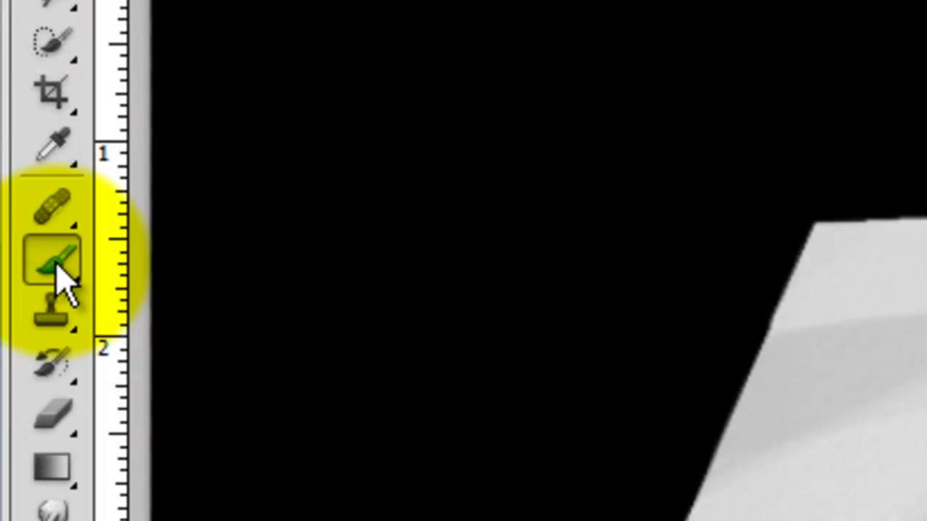
{"action": "left_click_drag", "start_coordinate": [56, 266], "coordinate": [174, 256]}
{"action": "left_click", "coordinate": [173, 257]}
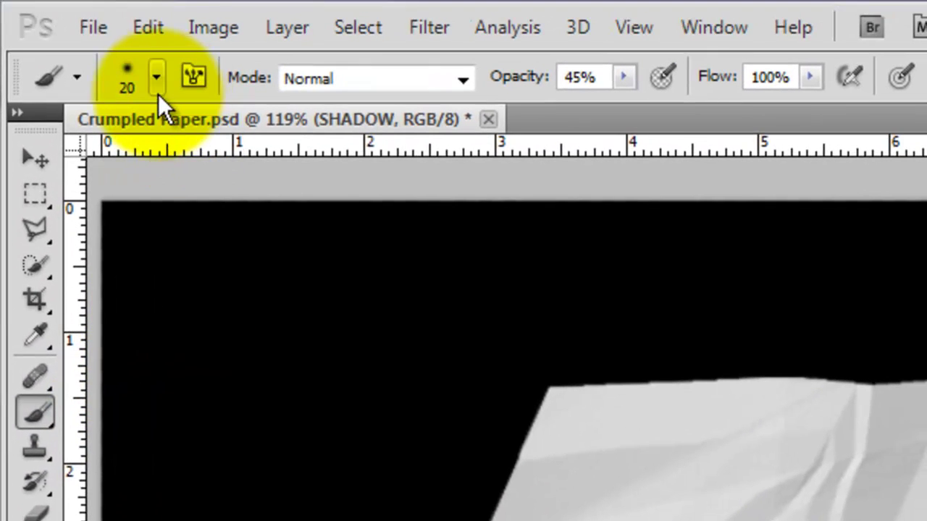
{"action": "left_click", "coordinate": [158, 93]}
{"action": "left_click", "coordinate": [214, 338]}
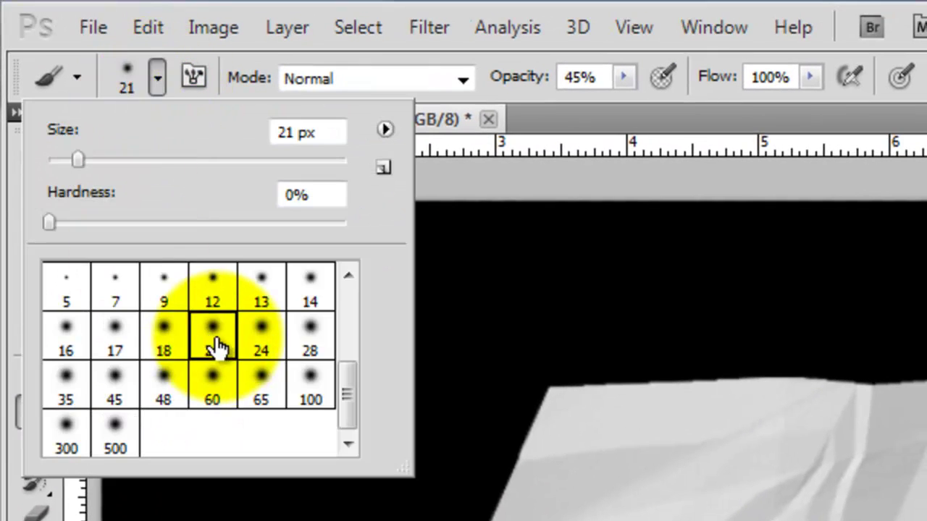
{"action": "left_click", "coordinate": [511, 166]}
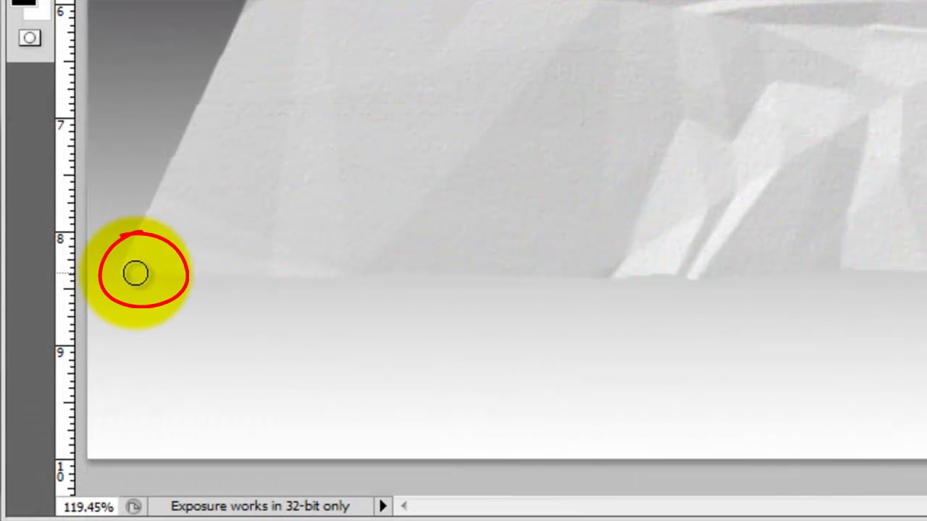
{"action": "key", "text": "shift"}
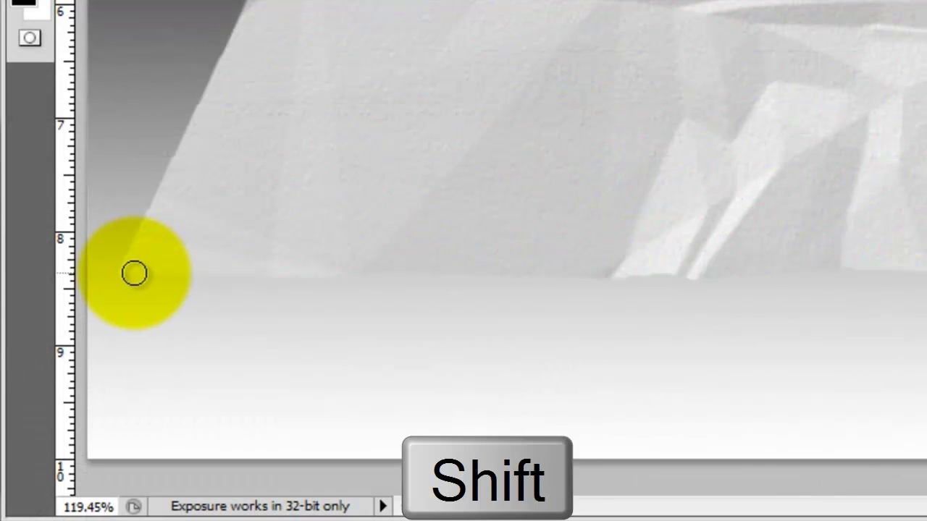